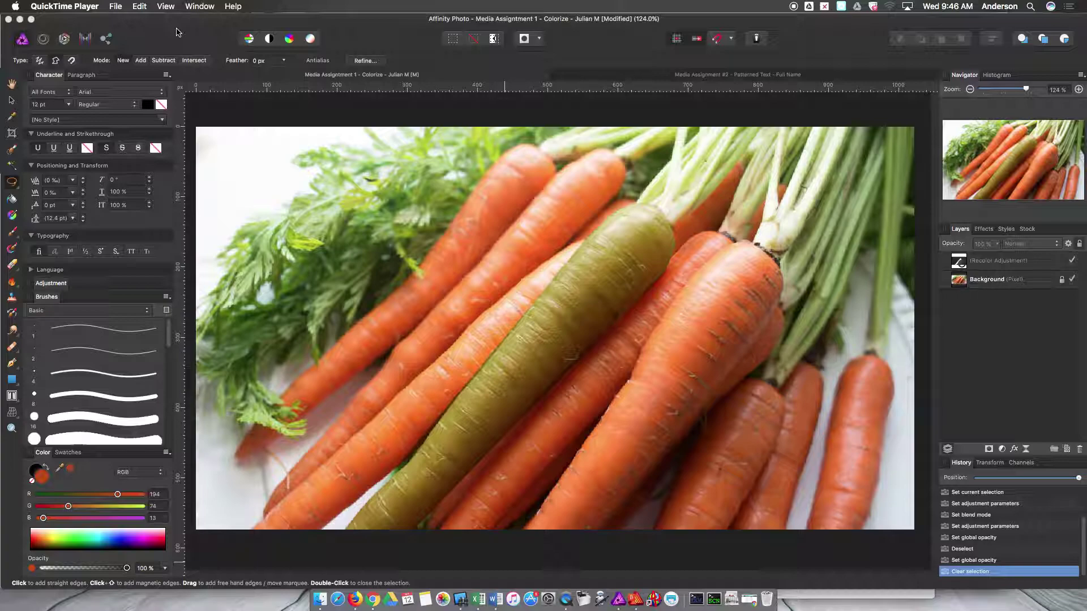
Make Affinity Photo the active window, showing the olive-green recoloured carrot photo
left_click(140, 26)
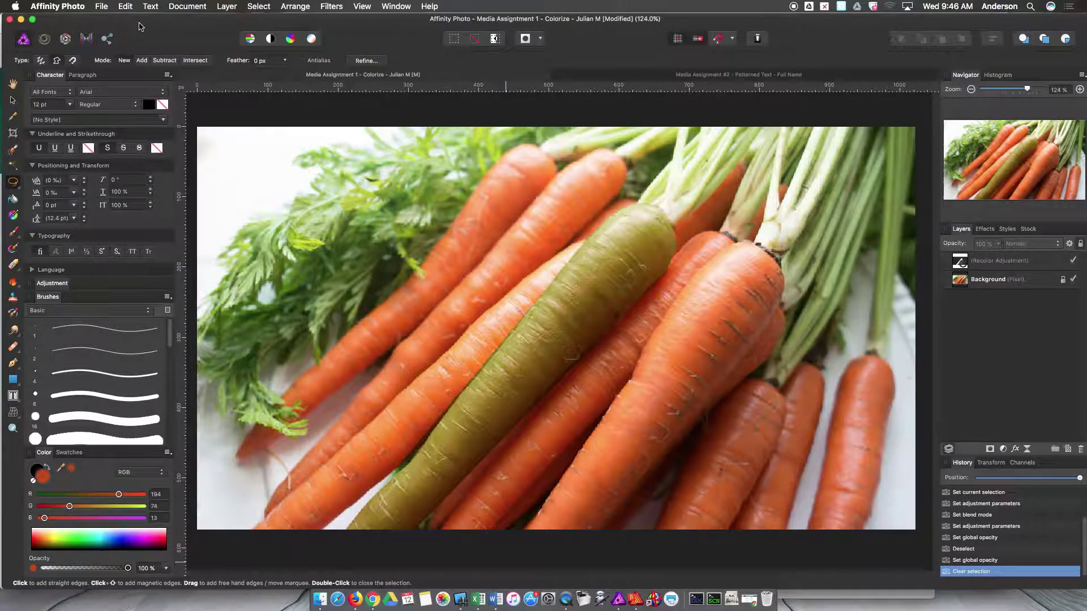
left_click(102, 7)
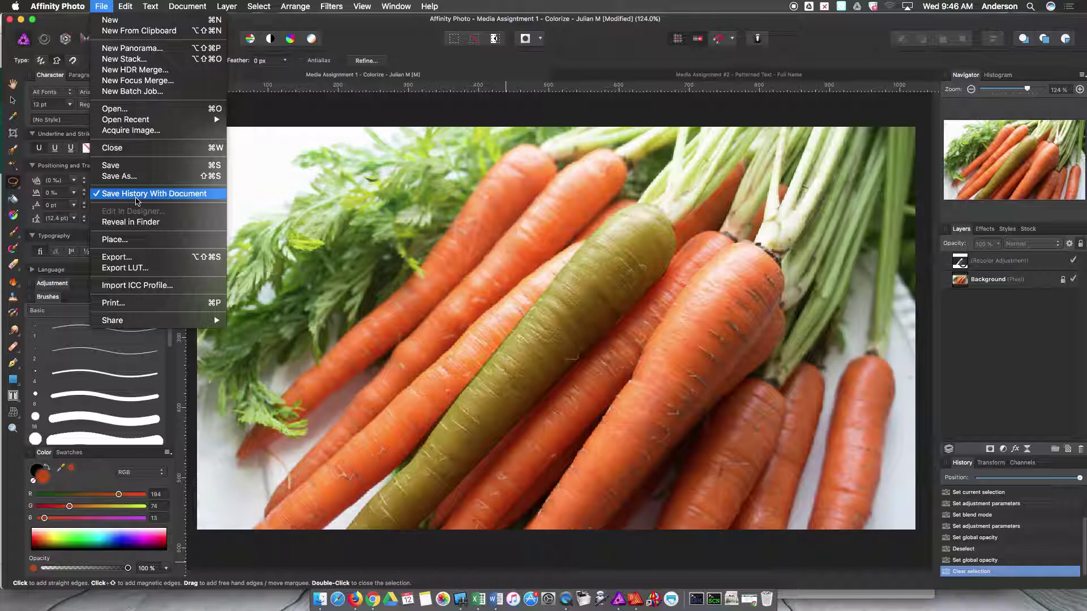
key("Escape")
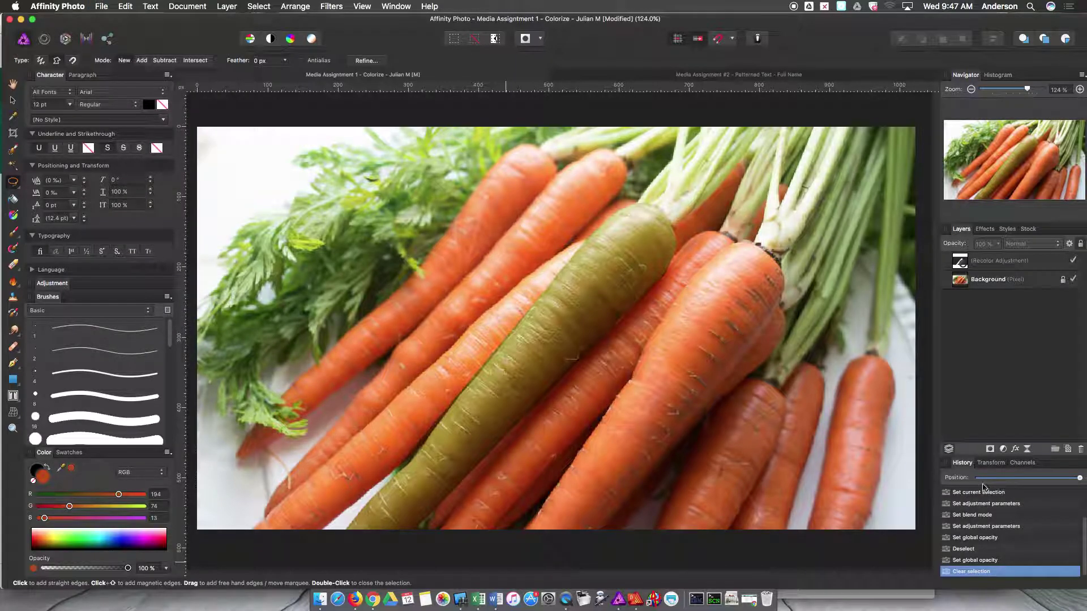
mouse_move(1071, 477)
left_mouse_down()
mouse_move(989, 479)
mouse_move(1080, 478)
left_mouse_up()
mouse_move(1080, 481)
left_mouse_down()
mouse_move(1045, 479)
mouse_move(1075, 479)
left_mouse_up()
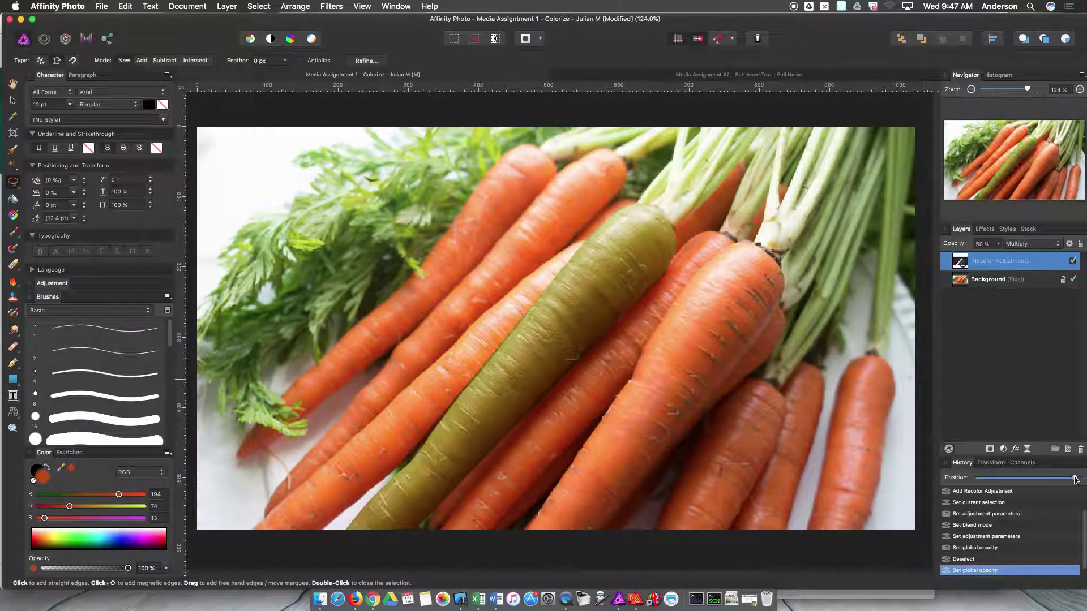
key("super+d")
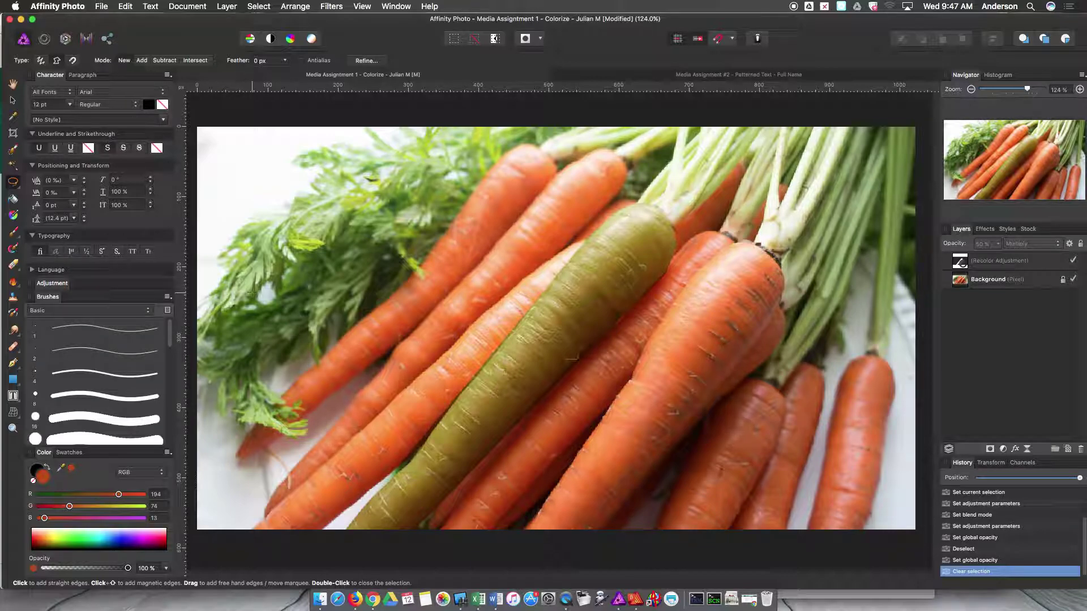
Focus the Affinity Photo window and open its File menu
left_click(108, 23)
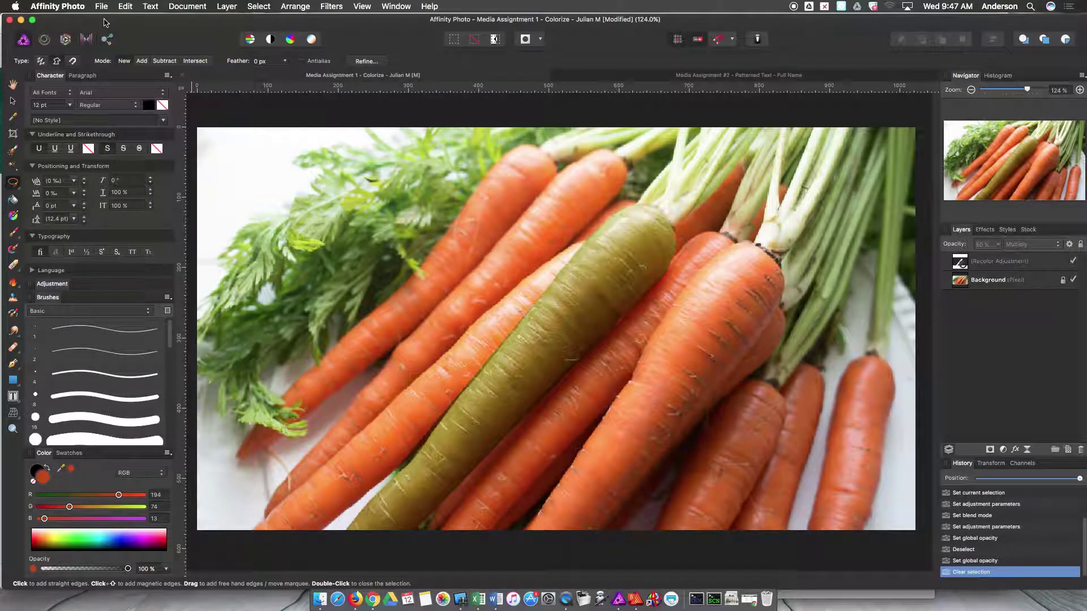
left_click(101, 7)
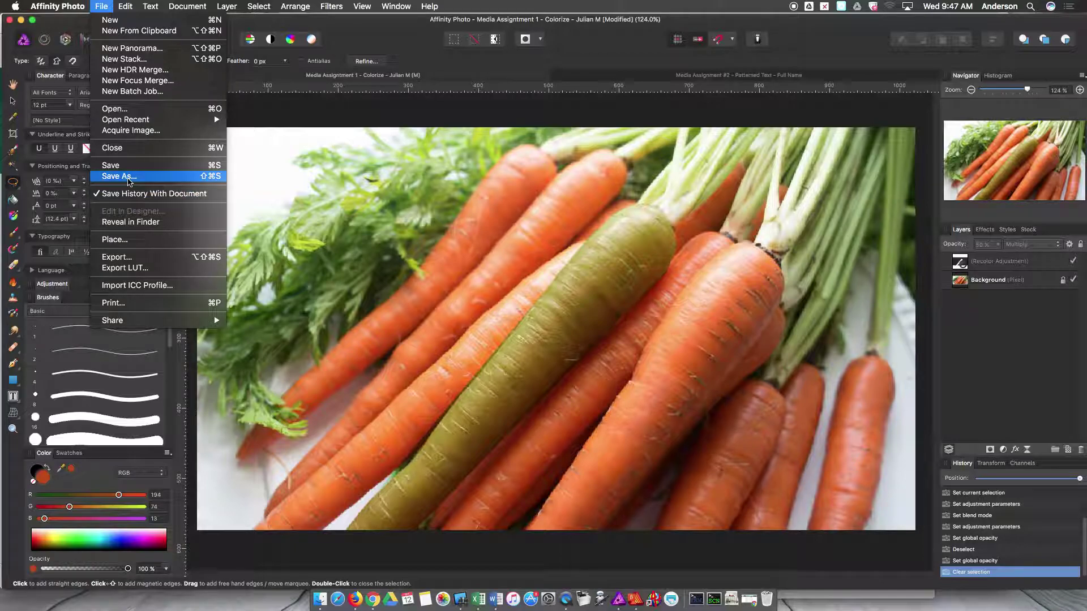
Start Save As for the carrot document, then switch to the assignment page in Chrome
left_click(126, 179)
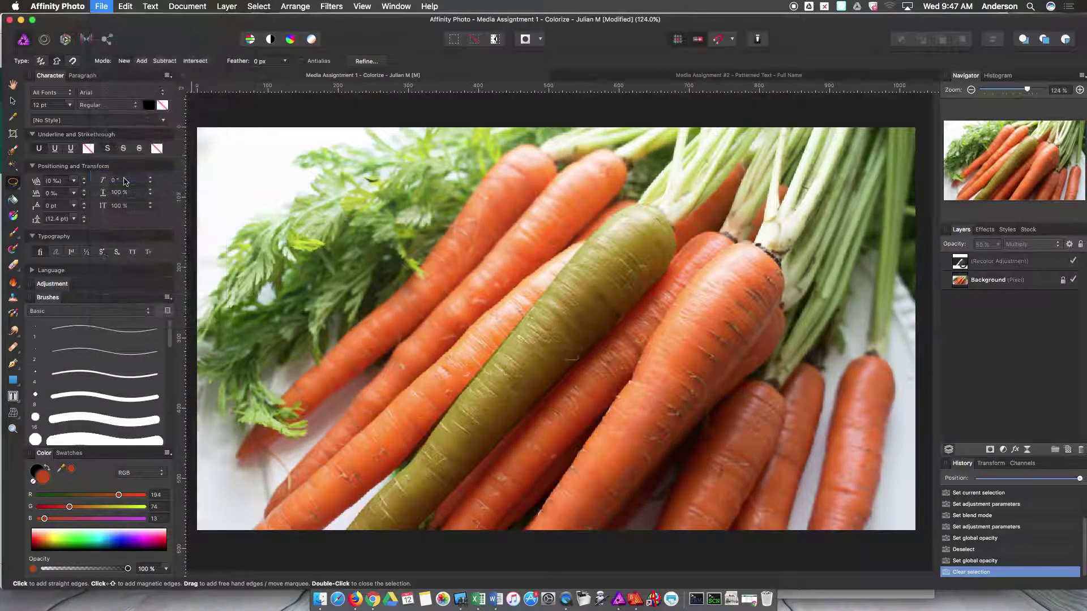
left_click(473, 118)
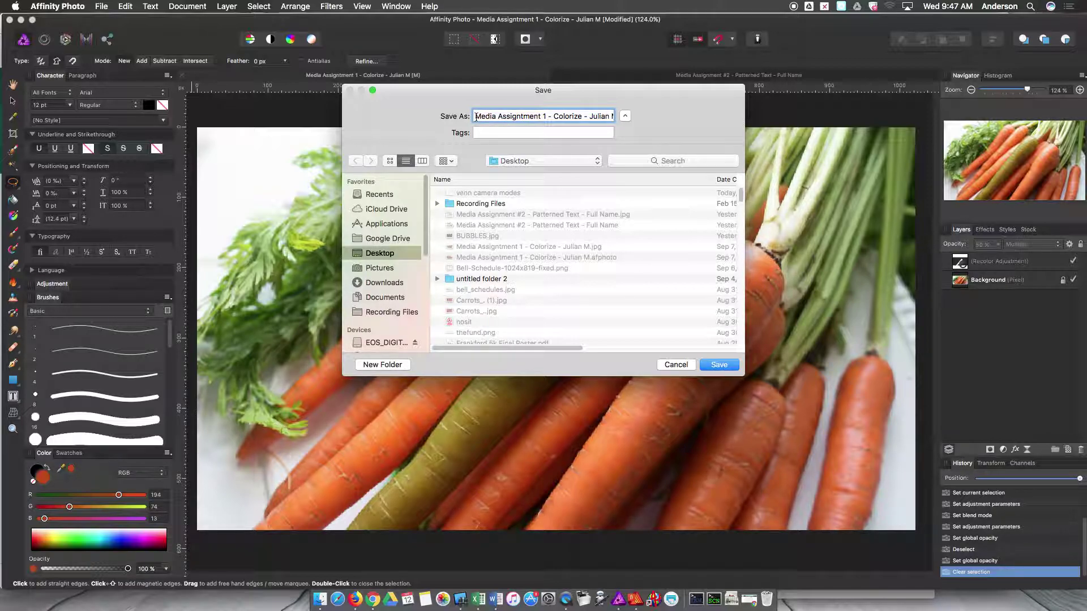
left_click(373, 600)
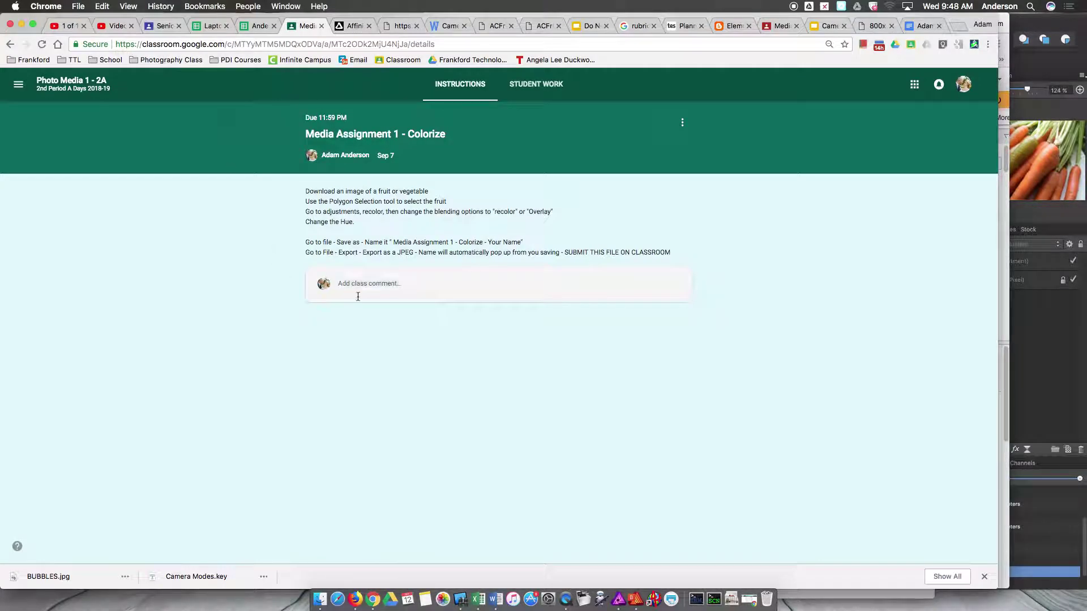
Copy the title 'Media Assignment 1 - Colorize' and bring Affinity's Save As dialog back
triple_click(304, 135)
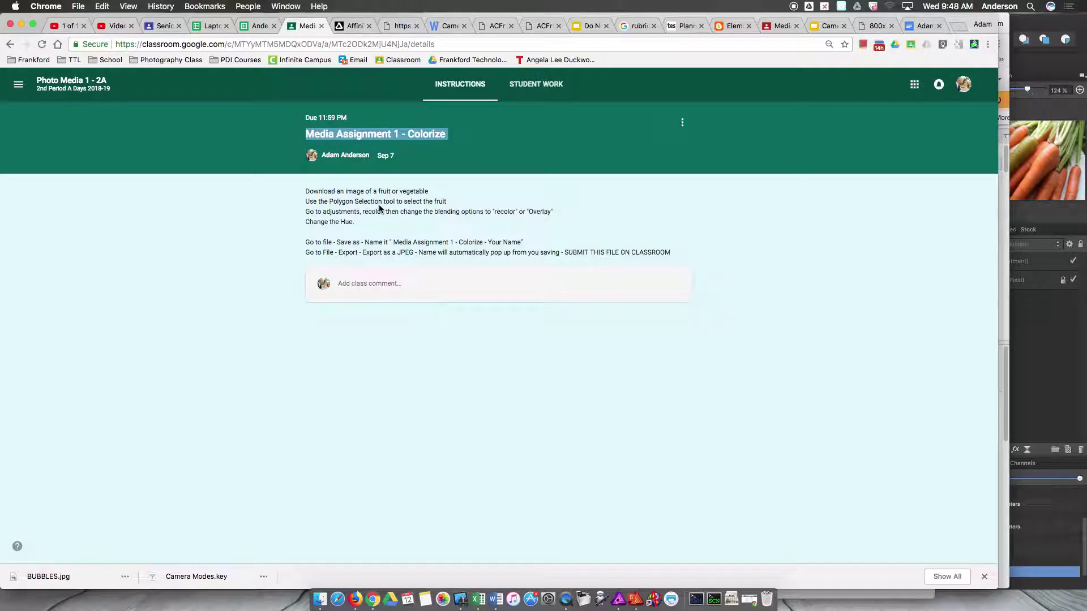
key("super+c")
left_click(1054, 360)
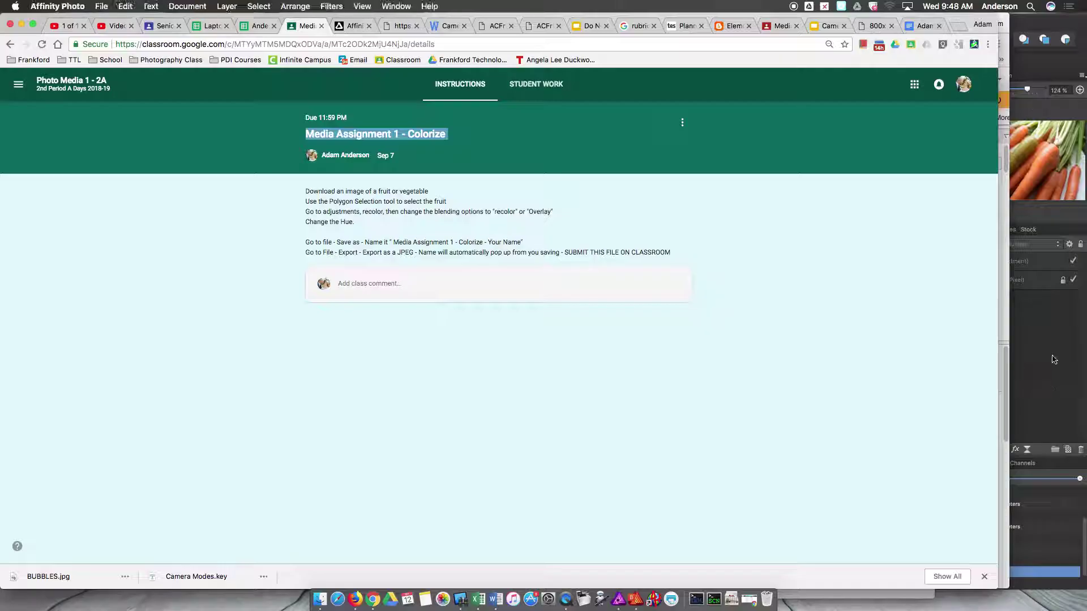
key("super+shift+s")
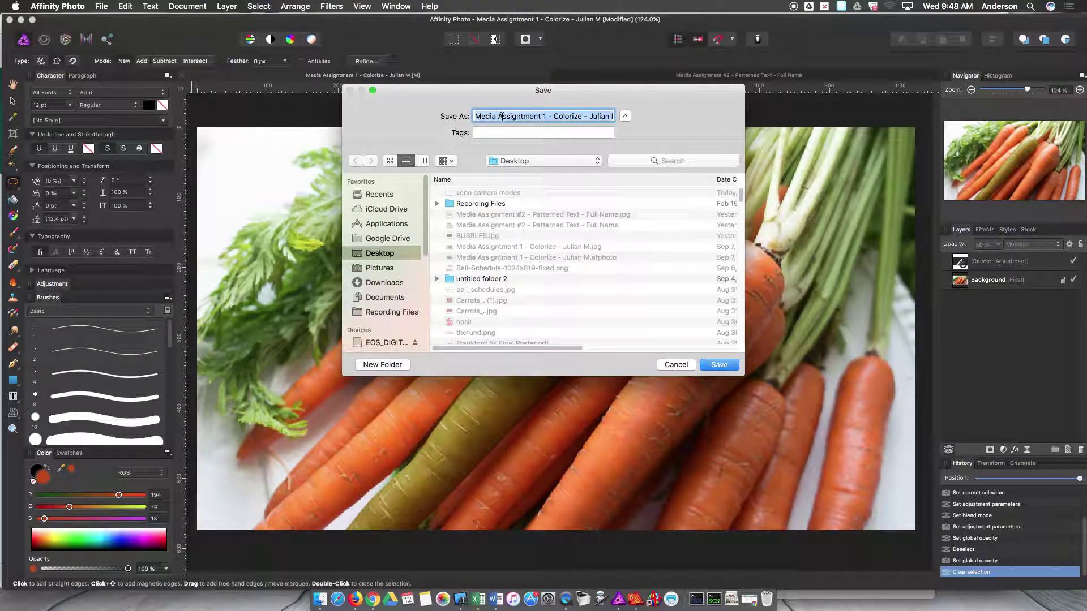
Change the name suffix to '- Your Name' and save as 'Media Assignment 1 - Colorize - Your Name'
key("Right")
key("BackSpace")
key("BackSpace")
key("BackSpace")
key("BackSpace")
key("BackSpace")
key("BackSpace")
key("BackSpace")
key("BackSpace")
key("BackSpace")
key("BackSpace")
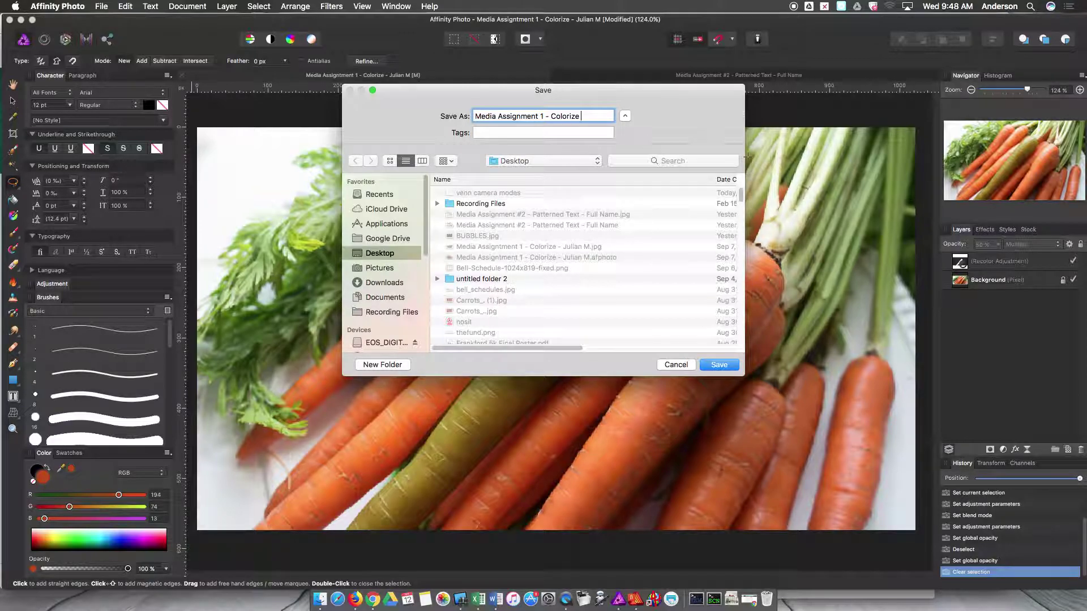
type("- Your Name")
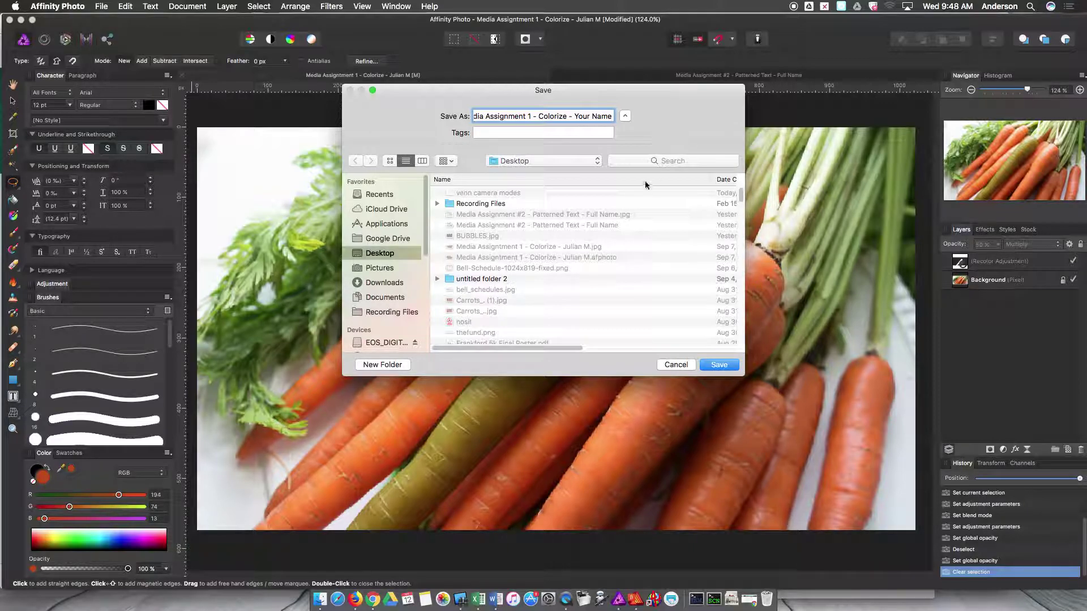
left_click(719, 365)
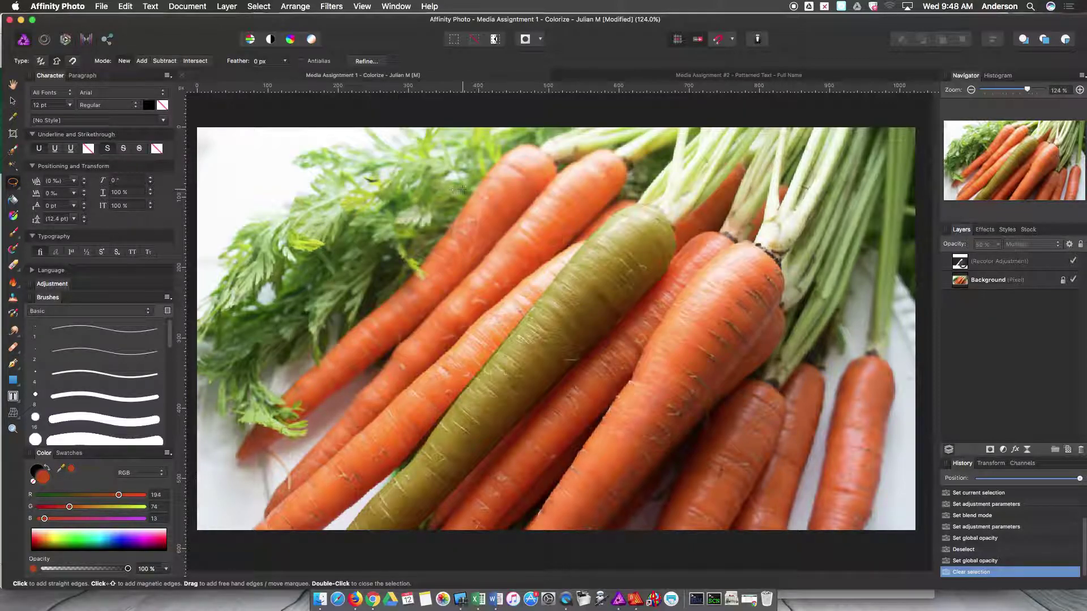
Export the carrot image as a 1024×576, quality-100 JPEG to the Desktop under the assignment name
left_click(101, 6)
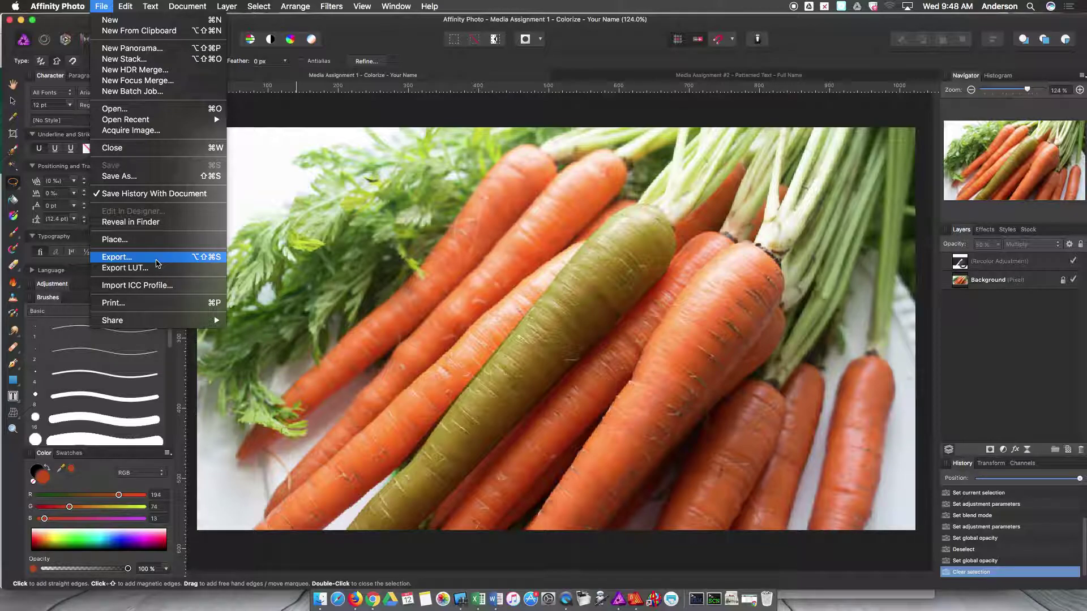
left_click(157, 262)
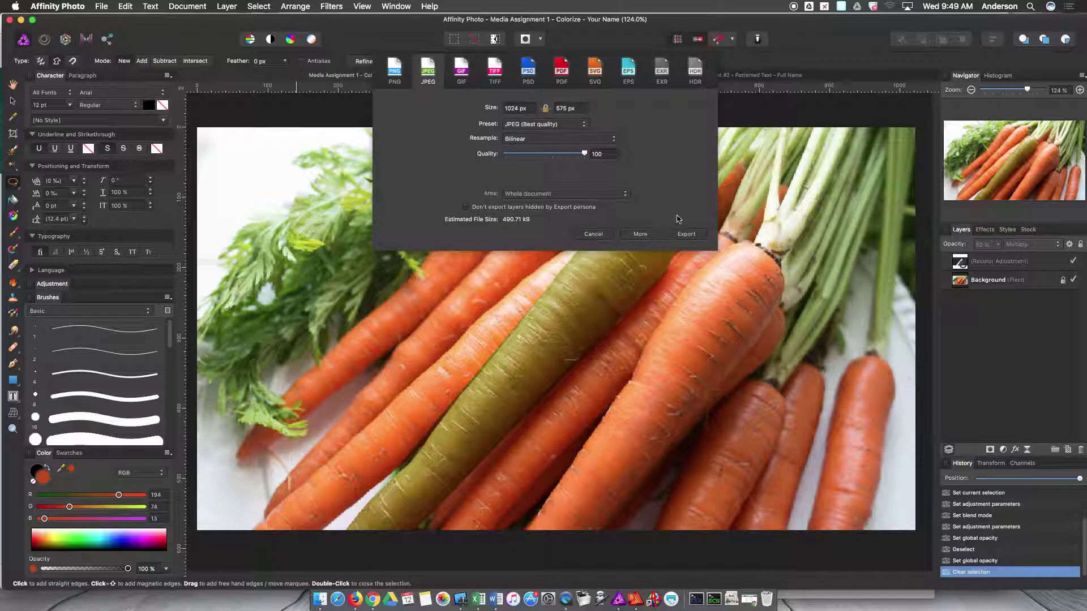
left_click(685, 234)
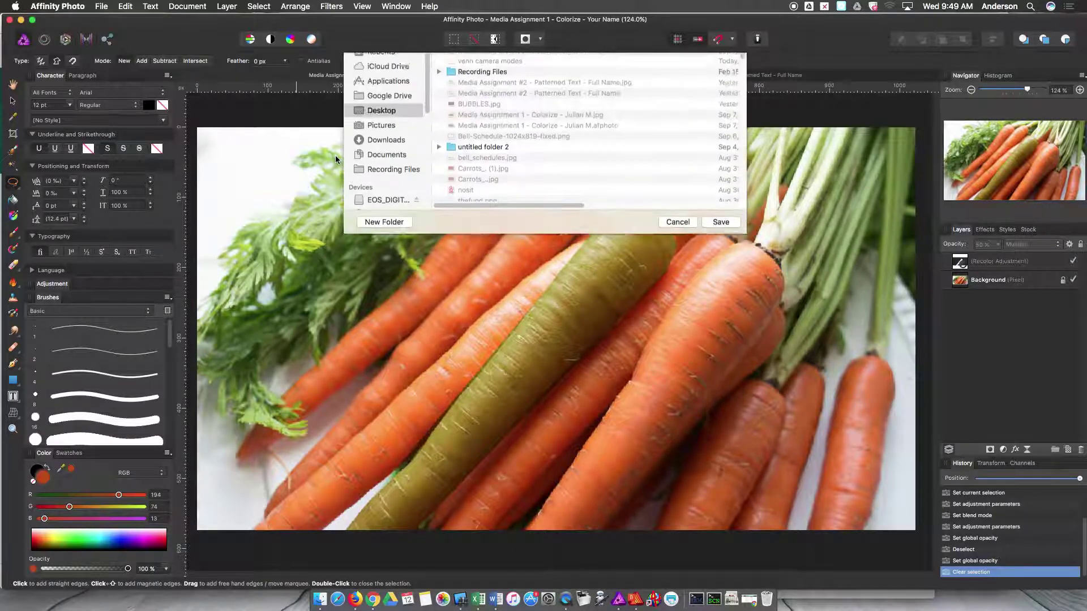
left_click_drag(483, 72, 631, 82)
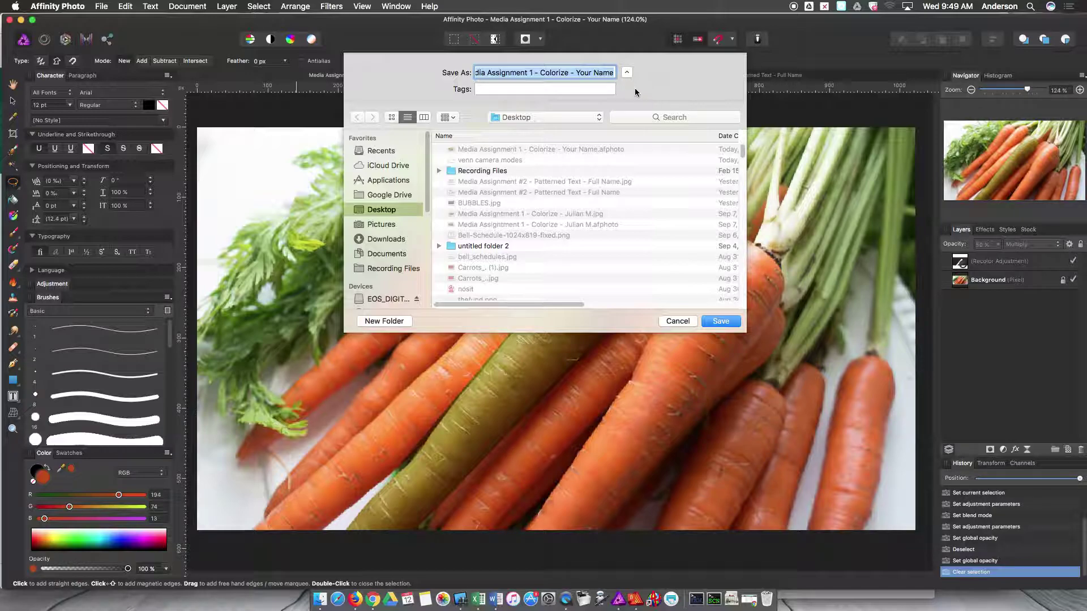
left_click(712, 327)
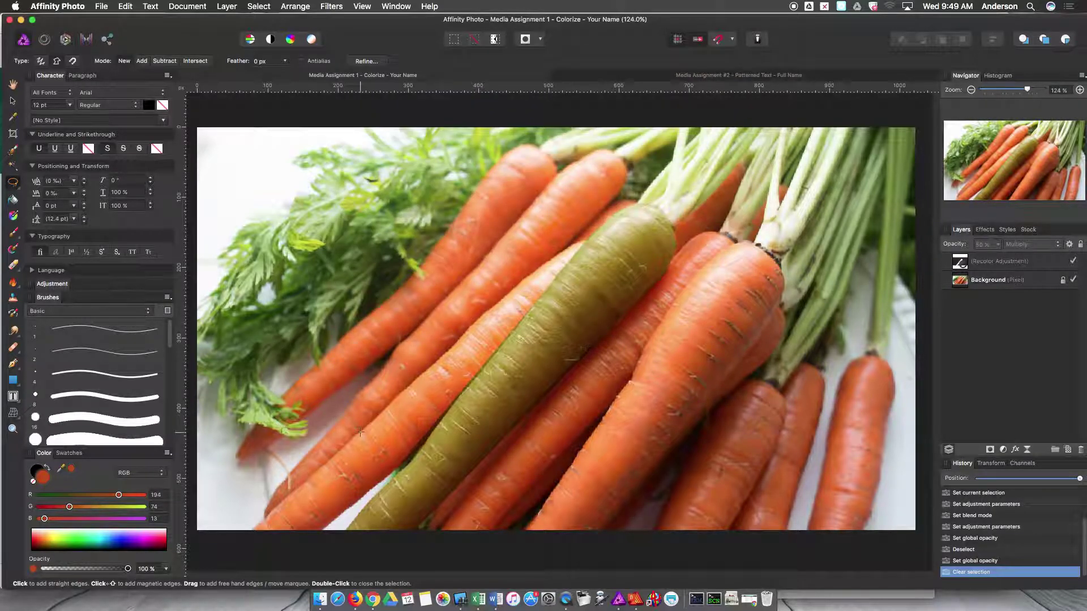
Return to the Classroom assignment page in Chrome and clear the title's highlight
left_click(372, 599)
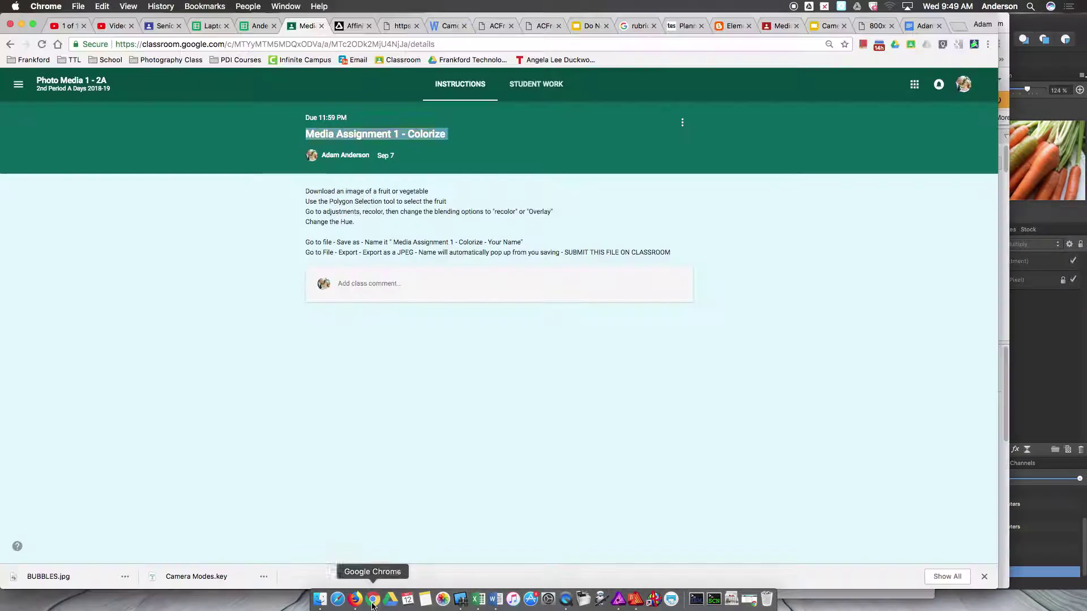
left_click(421, 319)
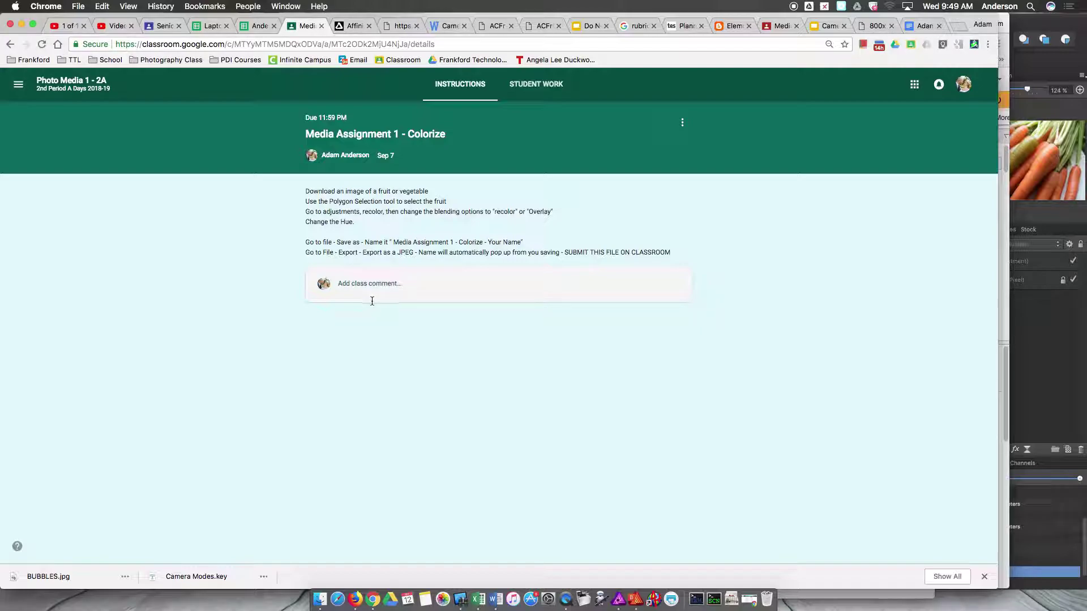